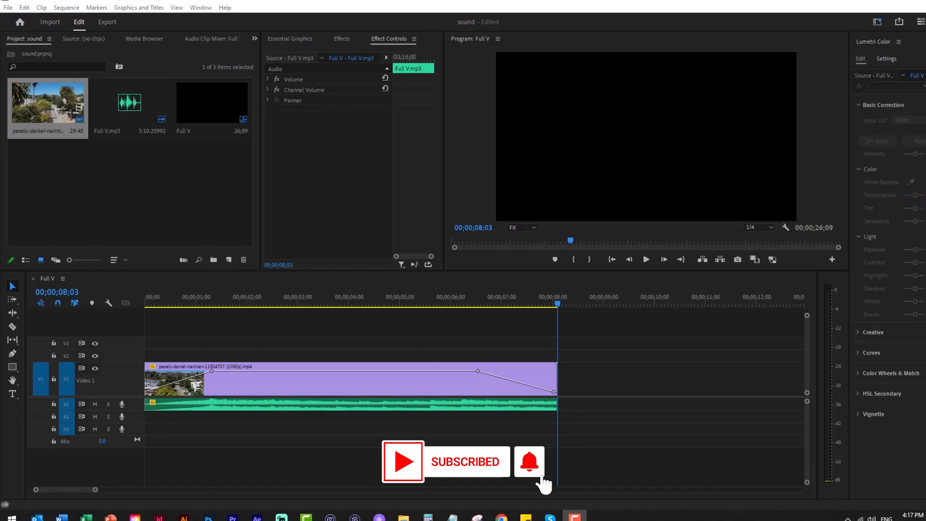
Increase the height of audio track A1 and place the playhead at 00;00;06;16, where the video's fade-out begins
click(447, 302)
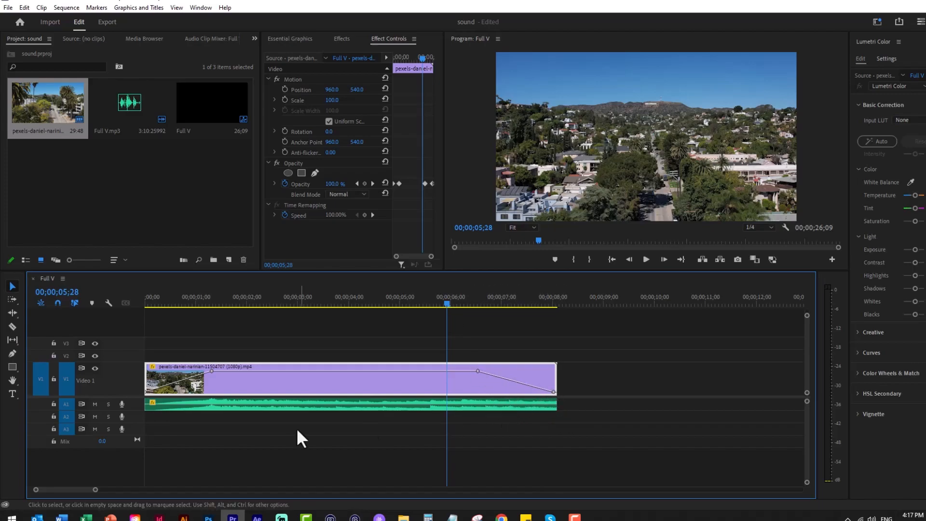
drag(136, 409, 135, 418)
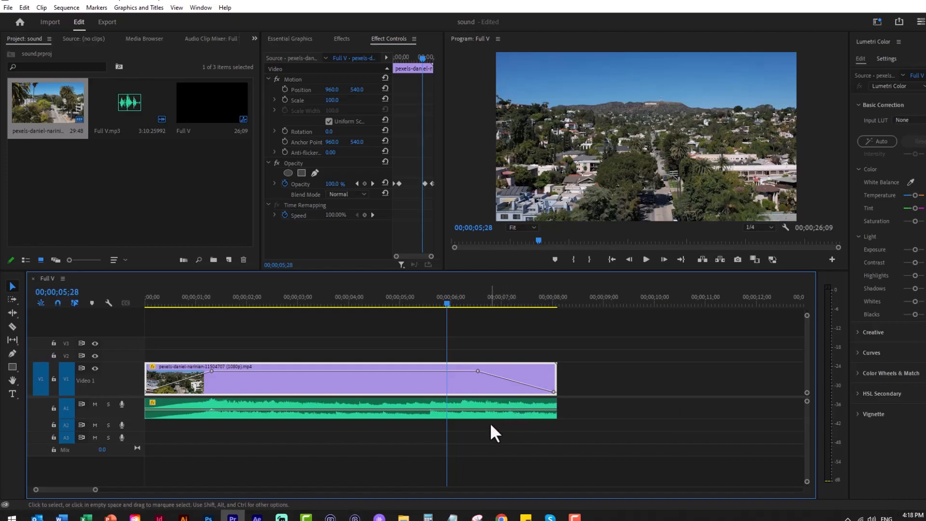
key(p)
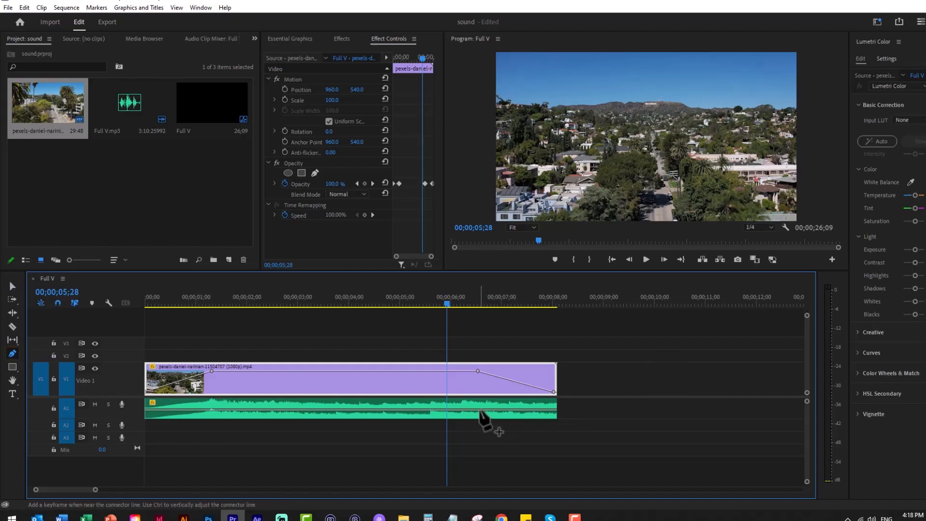
key(v)
drag(449, 308, 479, 307)
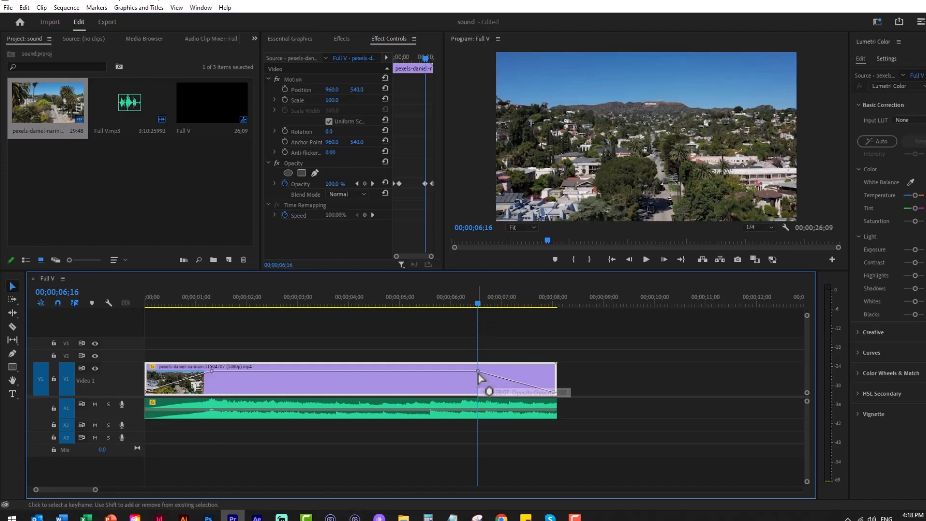
Fade out the audio clip with volume keyframes at 00;00;06;16 and its end, lowering the end keyframe to the bottom of the clip
key(p)
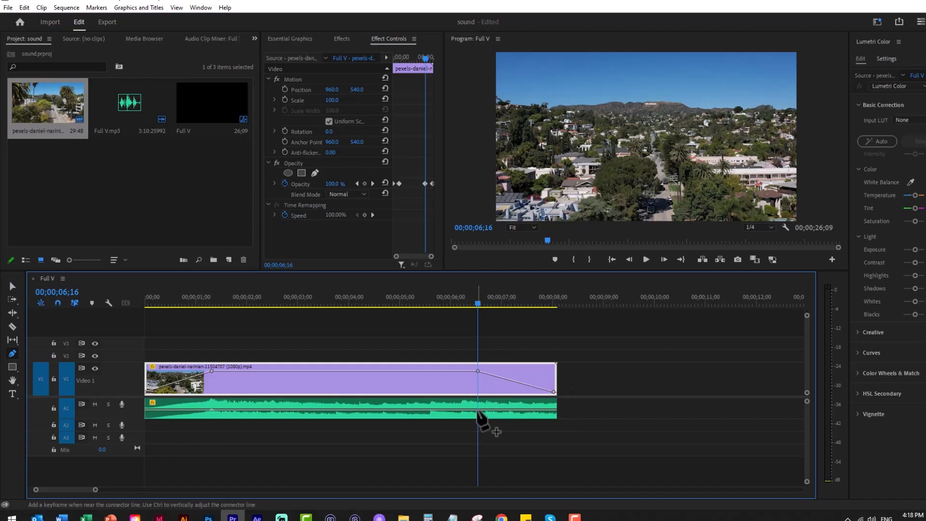
click(478, 410)
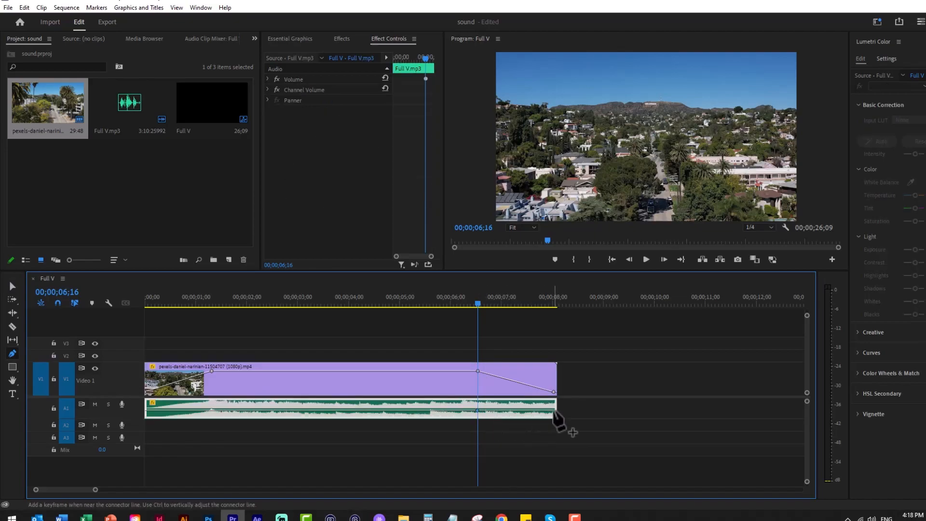
click(554, 411)
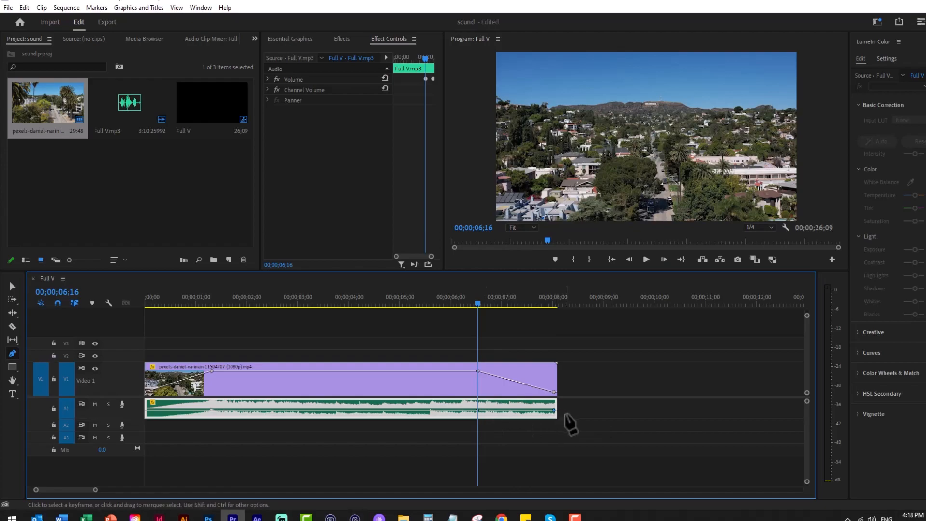
key(v)
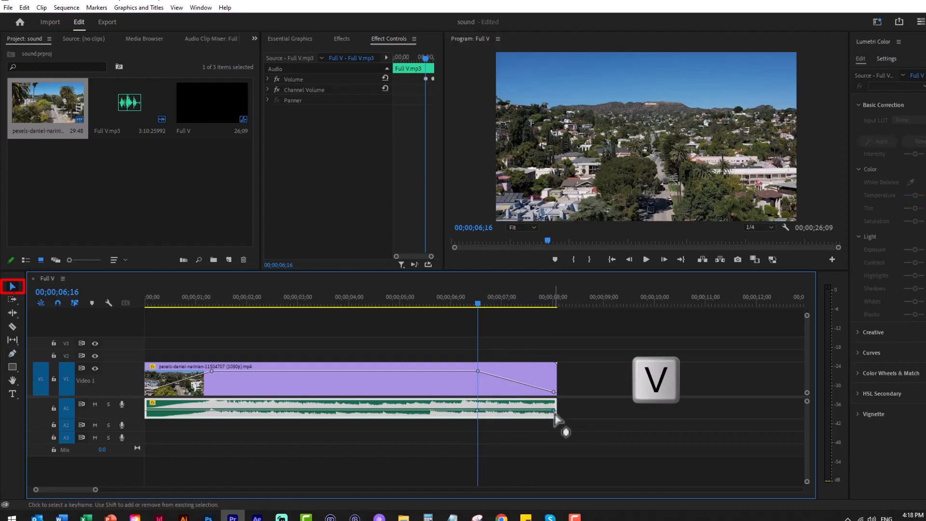
drag(554, 411, 554, 420)
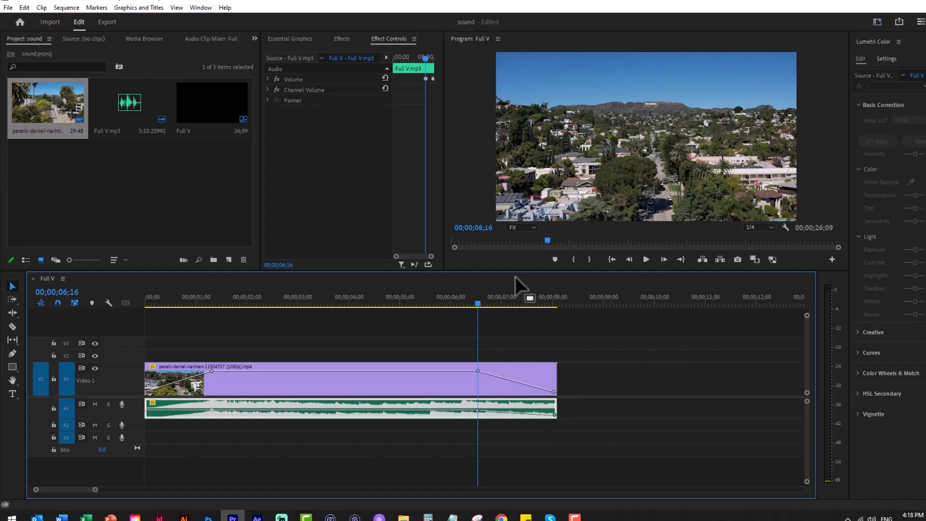
Play back the audio fade-out from 00;00;06;06, and play the sequence again from its start
drag(477, 303, 461, 303)
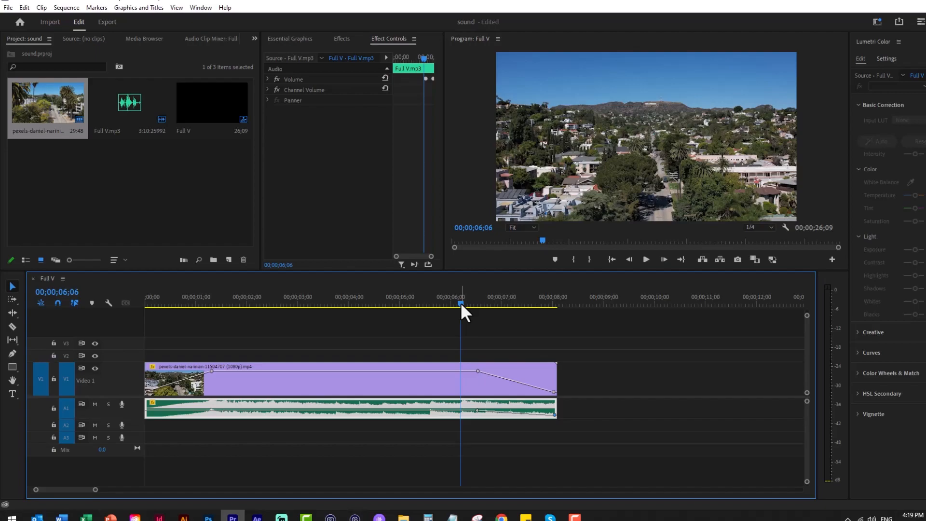
key(space)
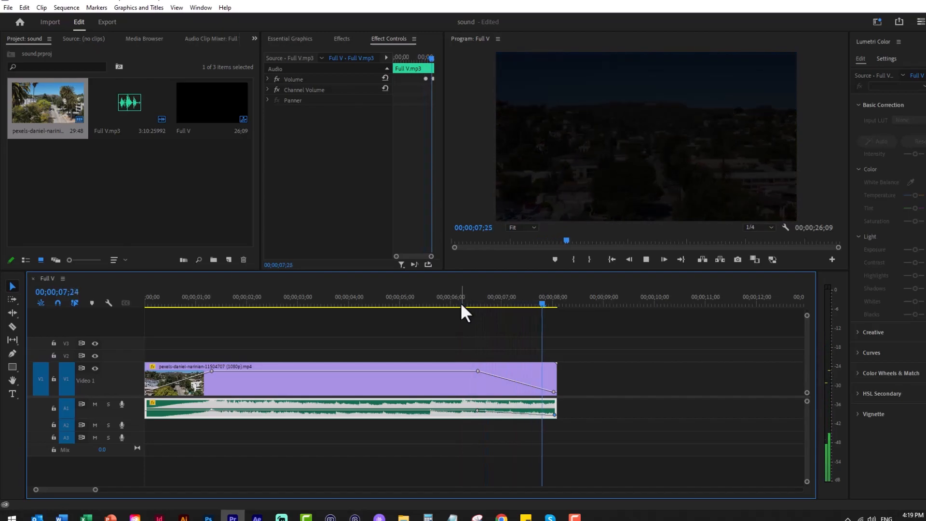
key(space)
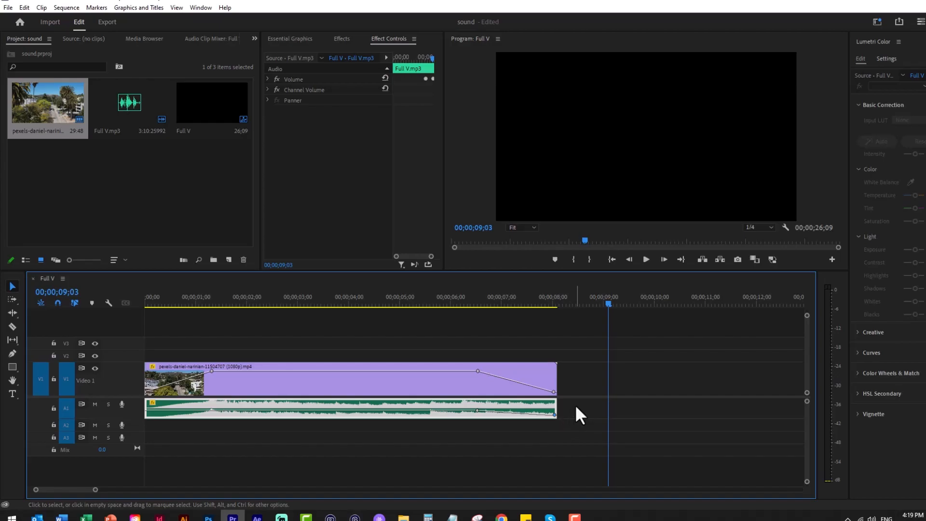
drag(174, 300, 133, 300)
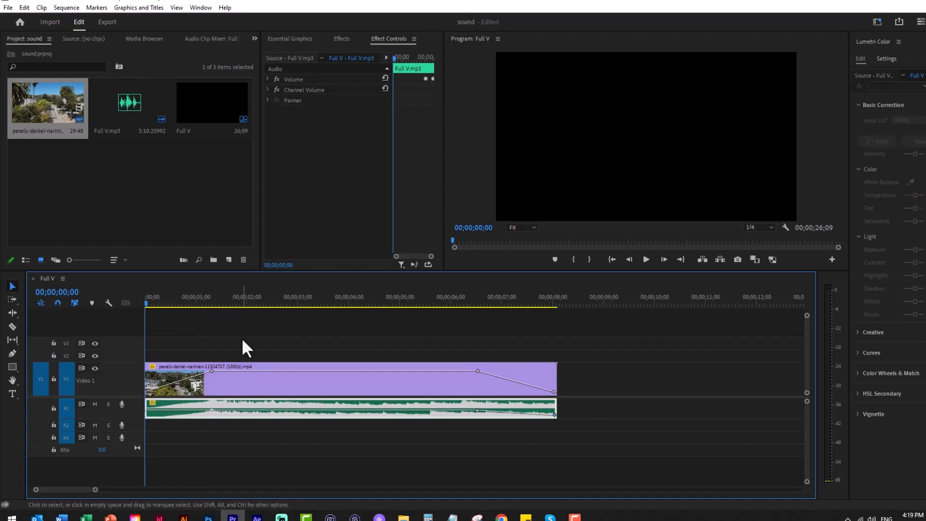
key(space)
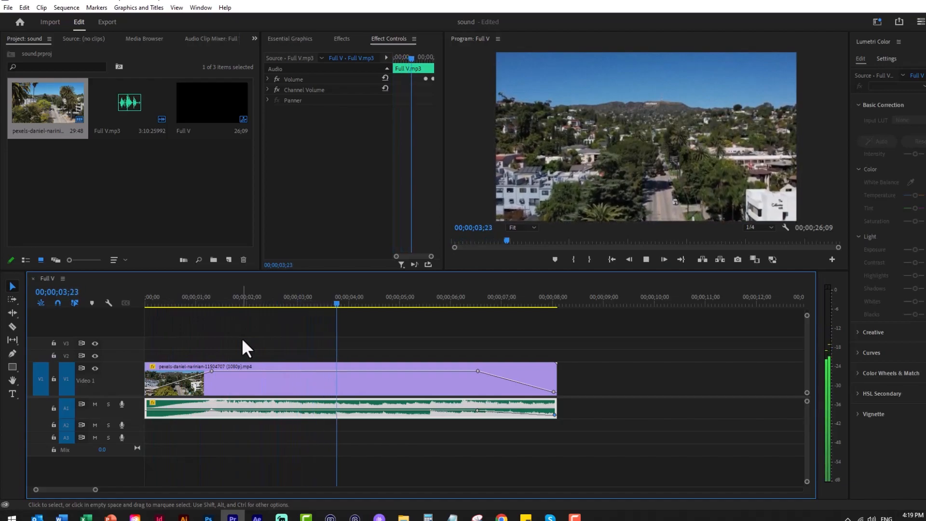
key(space)
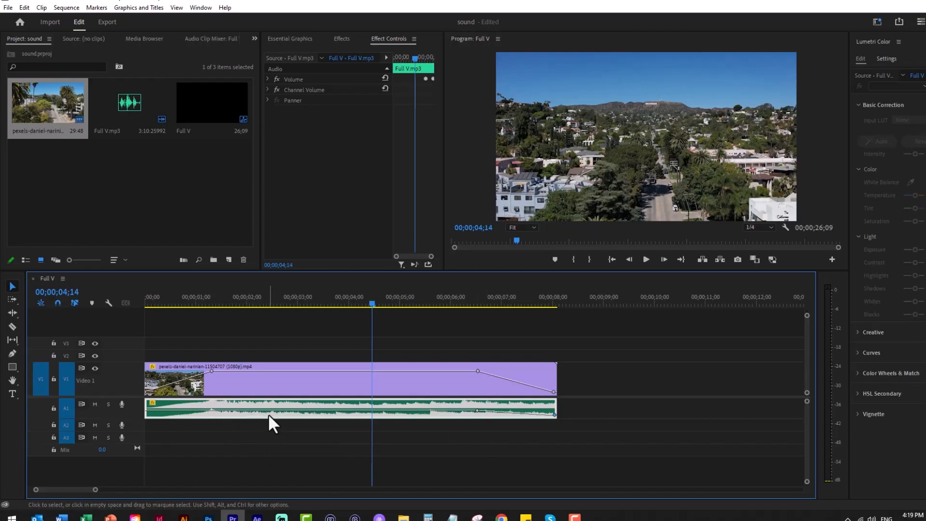
Delete the faded audio clip from track A1 and move the remaining audio clip to the start of the sequence
key(Delete)
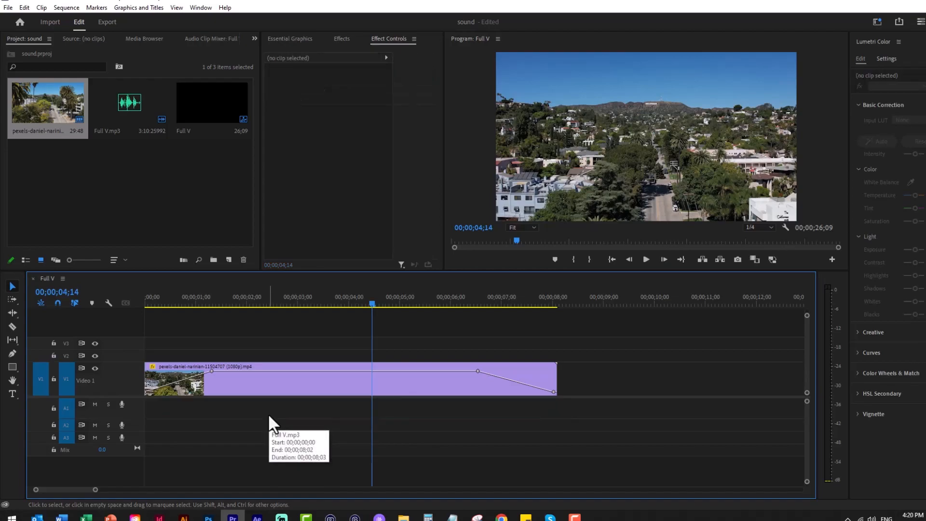
key(minus)
drag(566, 413, 218, 425)
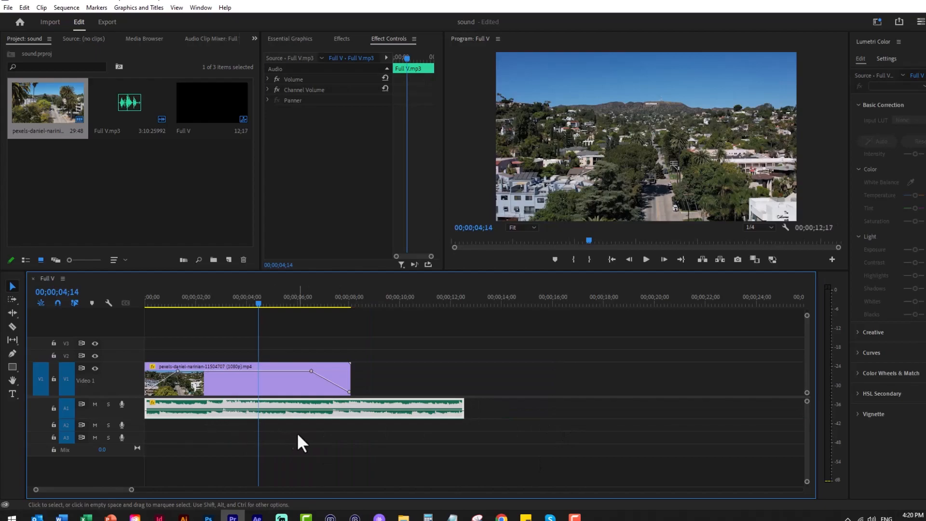
Cut the audio clip at the end of the video clip and delete the excess part
key(c)
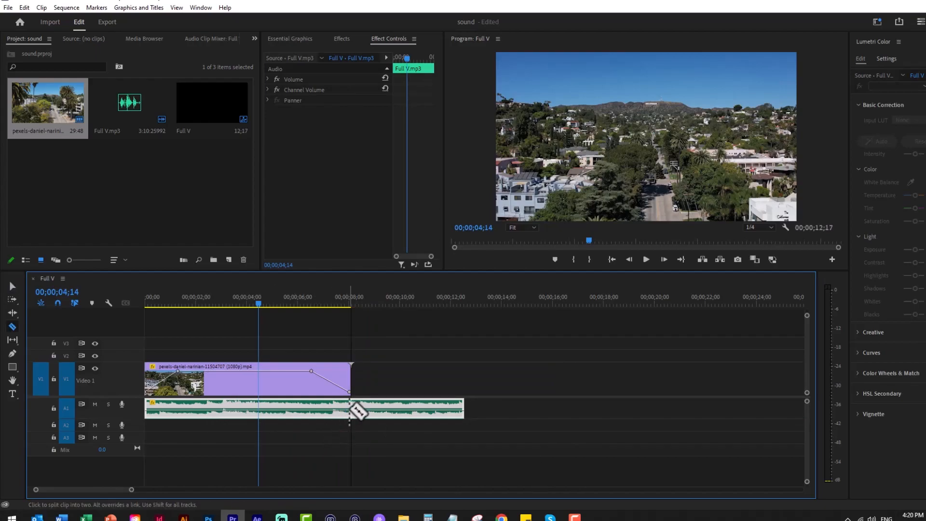
click(352, 409)
key(v)
click(388, 415)
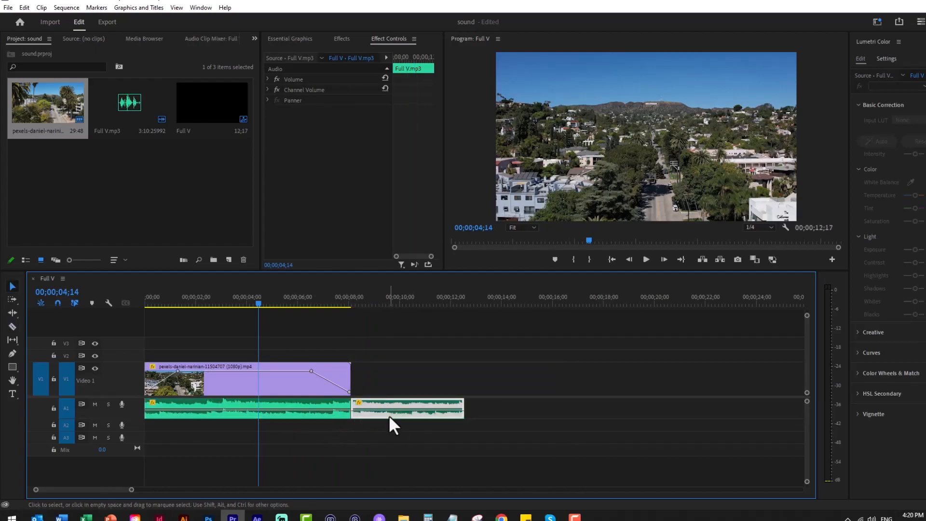
key(Delete)
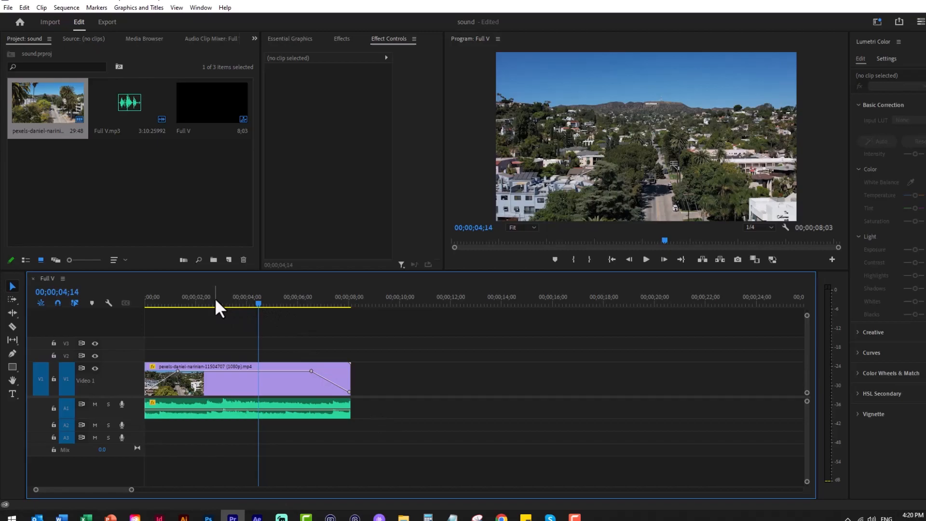
Fade in the audio clip with volume keyframes at its start and 00;00;01;10, lowering the start keyframe to the bottom of the clip
key(equal)
key(equal)
key(minus)
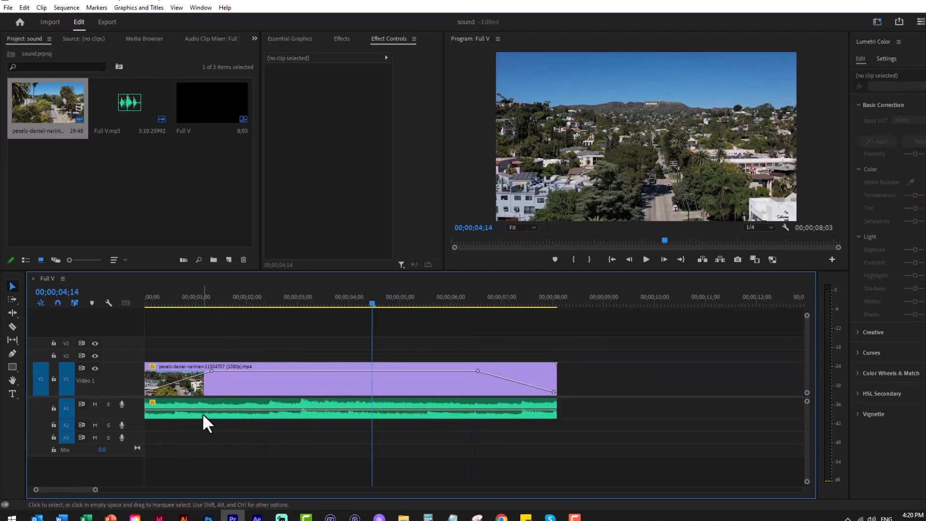
drag(371, 303, 480, 318)
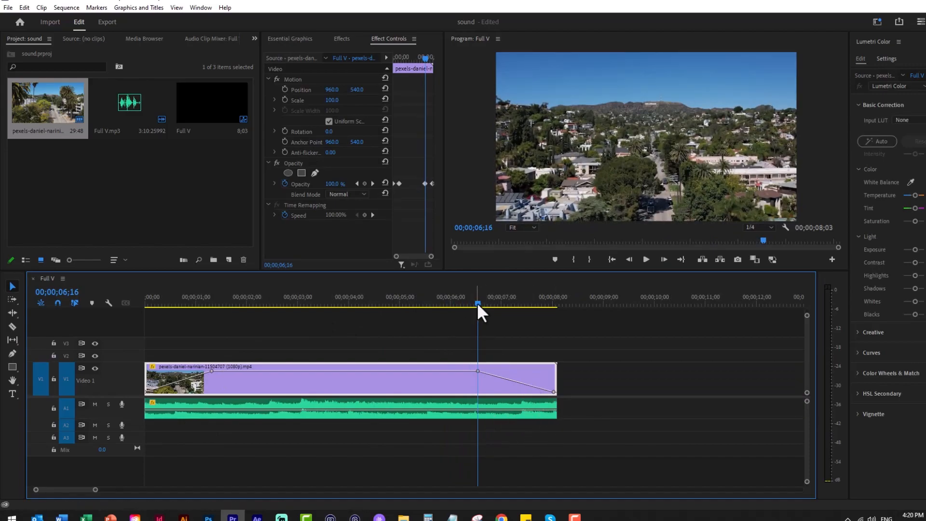
key(Home)
drag(145, 301, 212, 311)
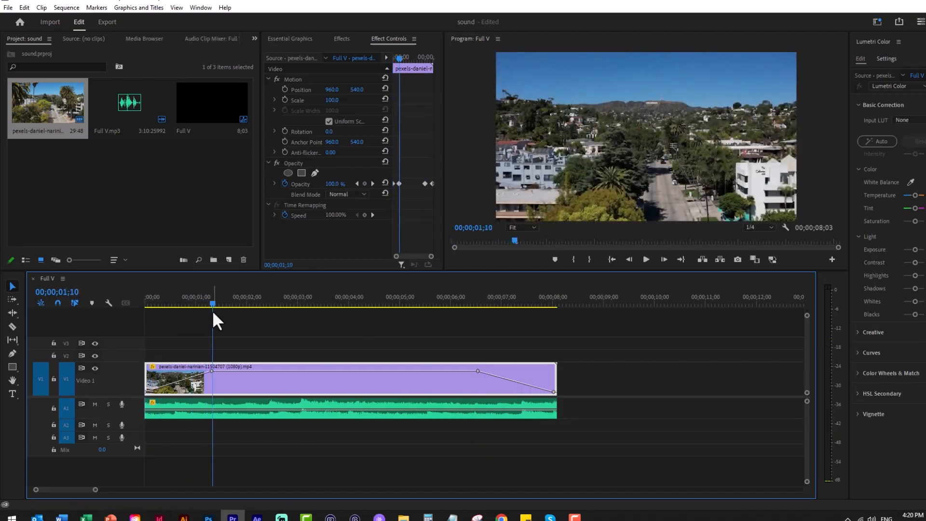
key(p)
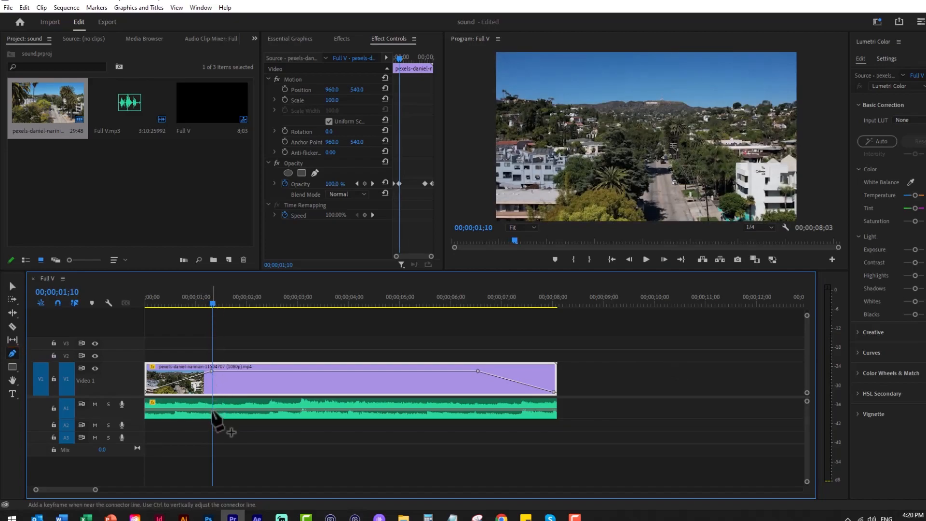
click(213, 410)
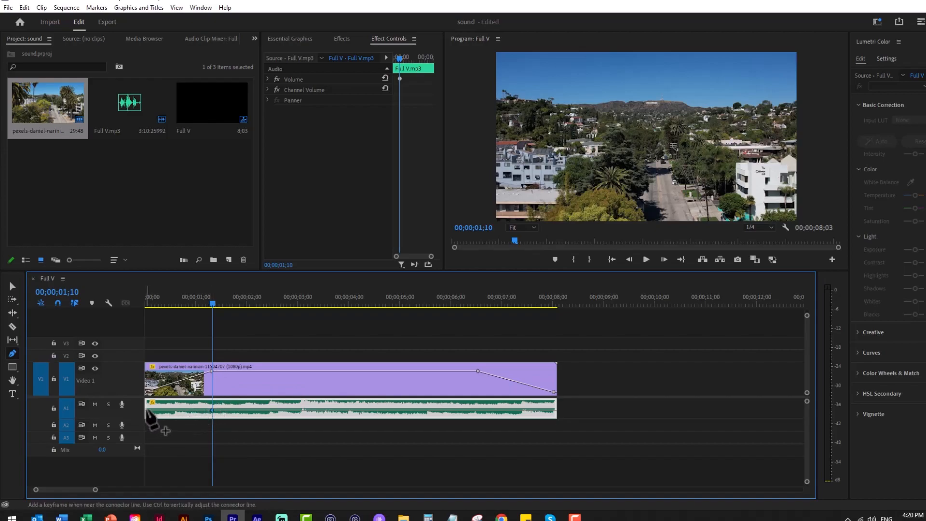
click(147, 410)
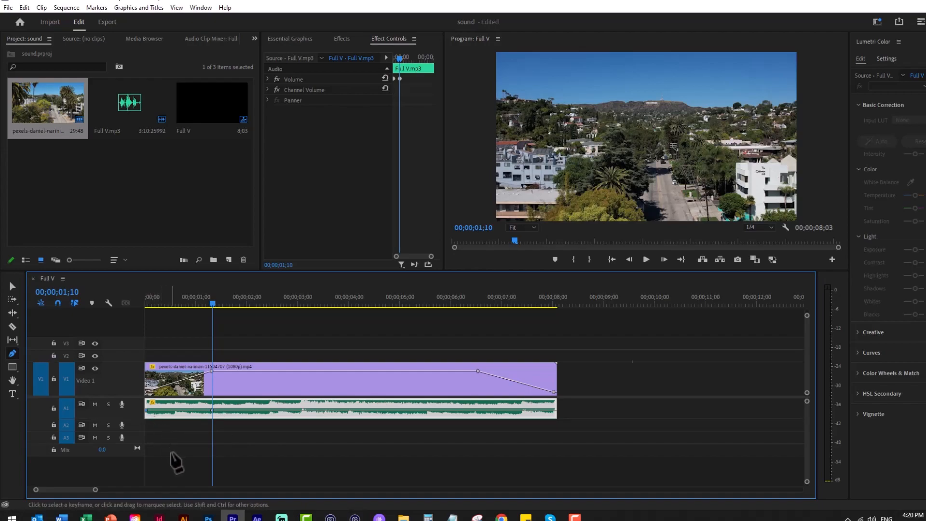
key(v)
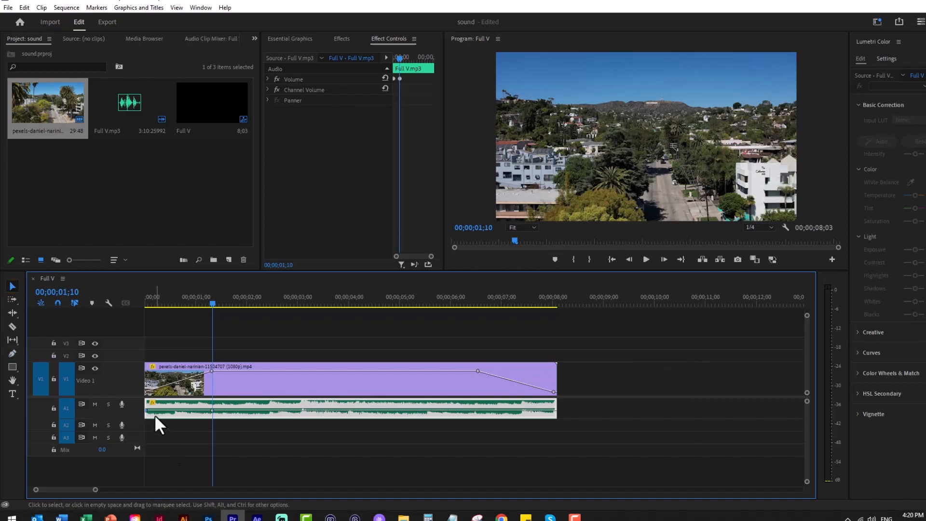
mouse_move(147, 414)
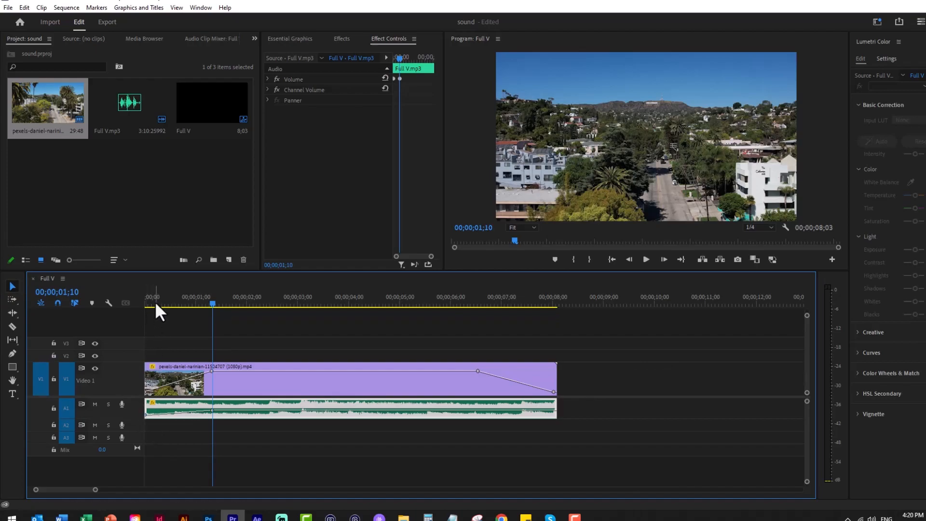
Play the sequence from the start to check the audio fade-in
drag(156, 304, 138, 305)
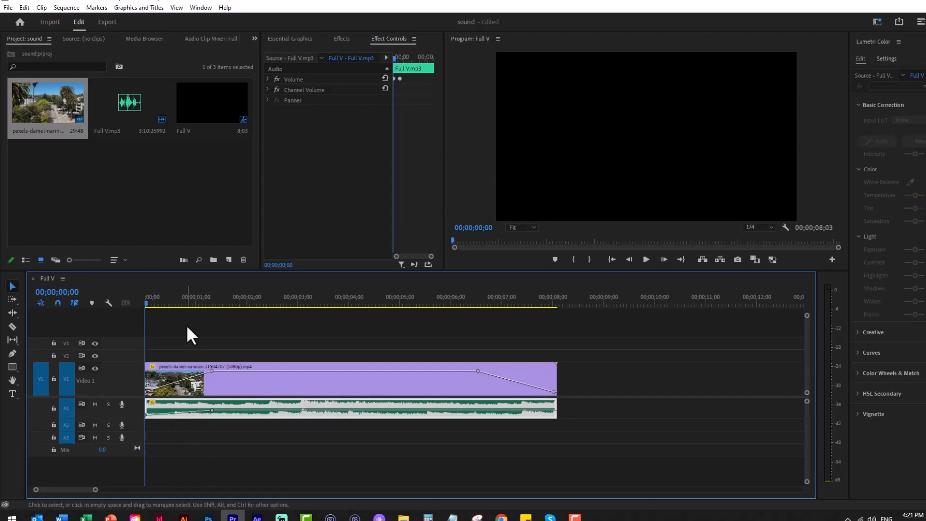
key(space)
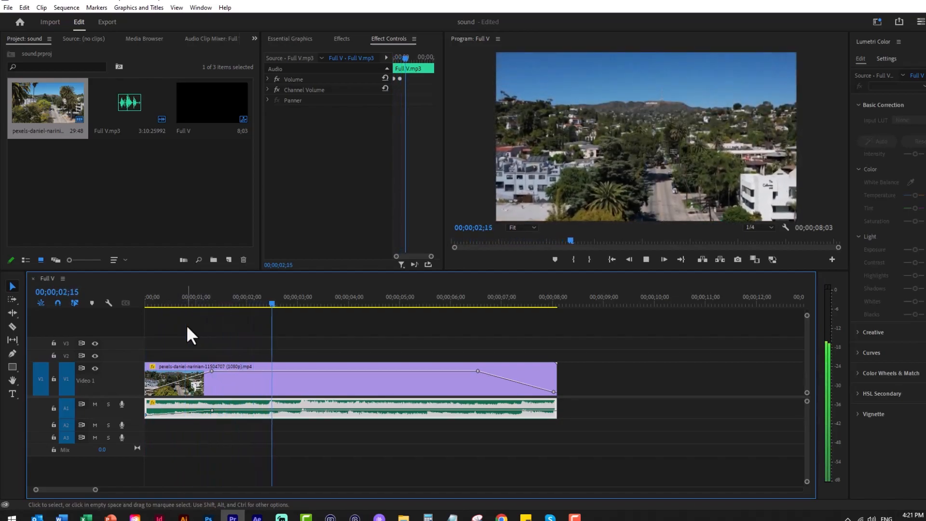
key(space)
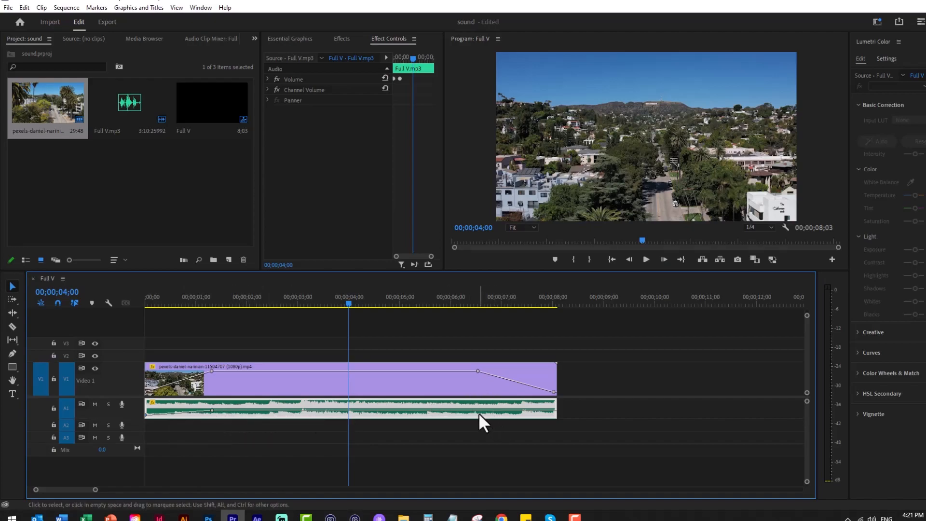
Add volume keyframes to the audio clip at 00;00;06;16 and at its end with the Pen tool
click(479, 302)
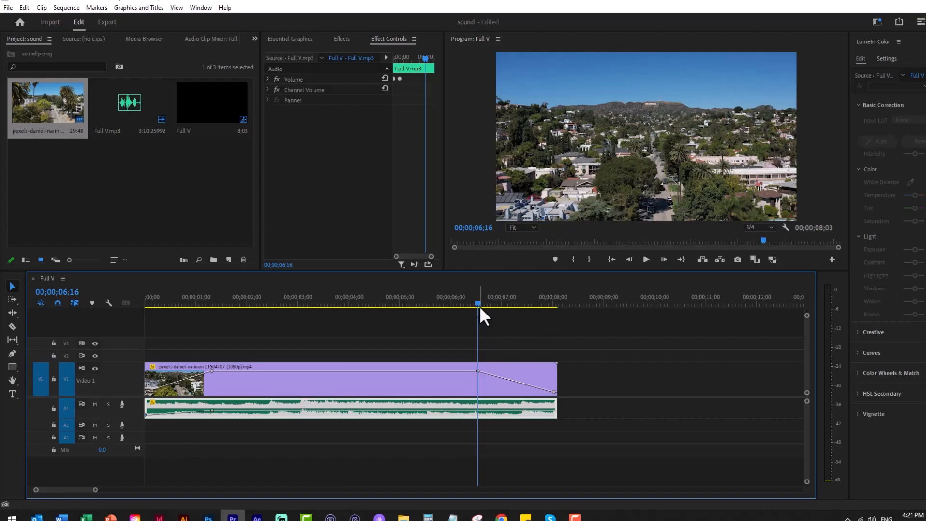
key(p)
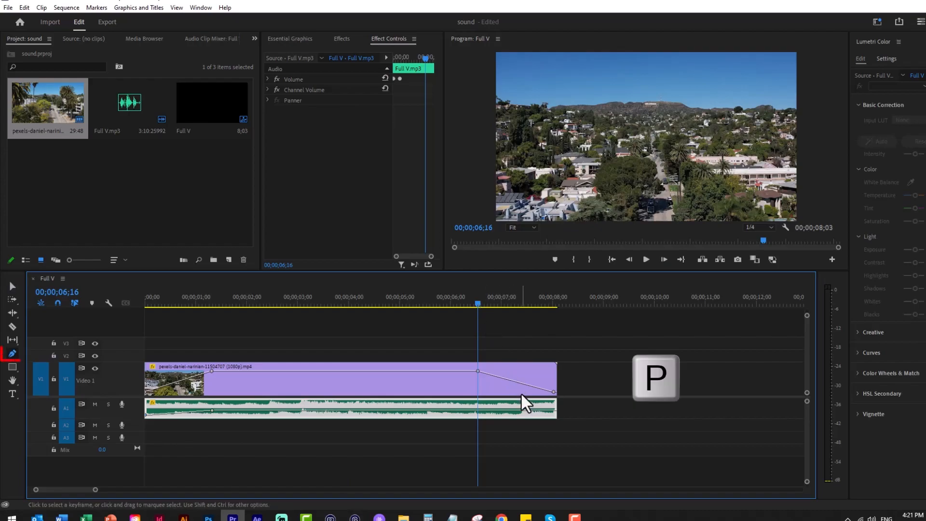
click(477, 411)
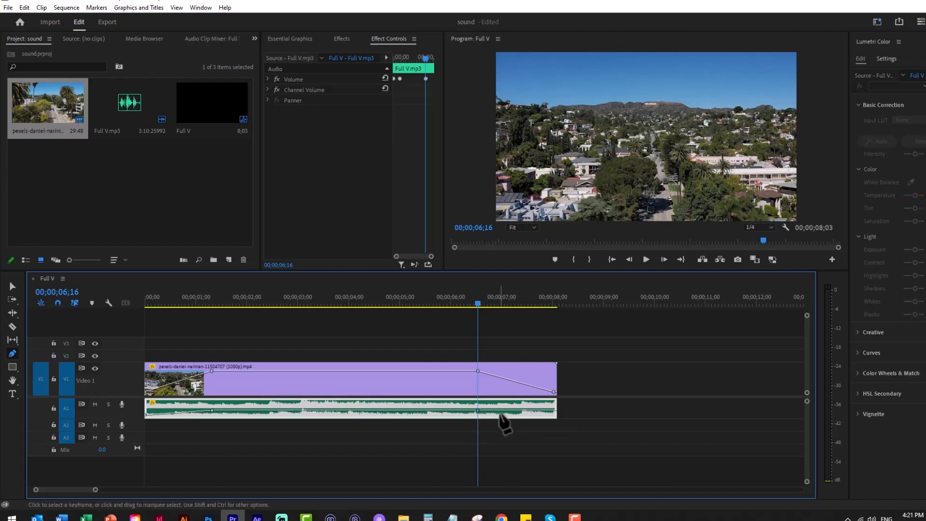
click(554, 411)
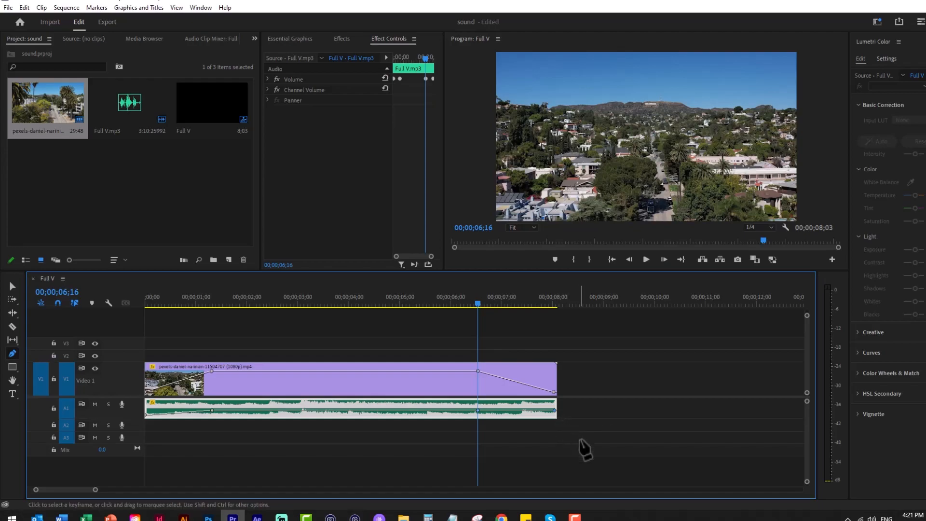